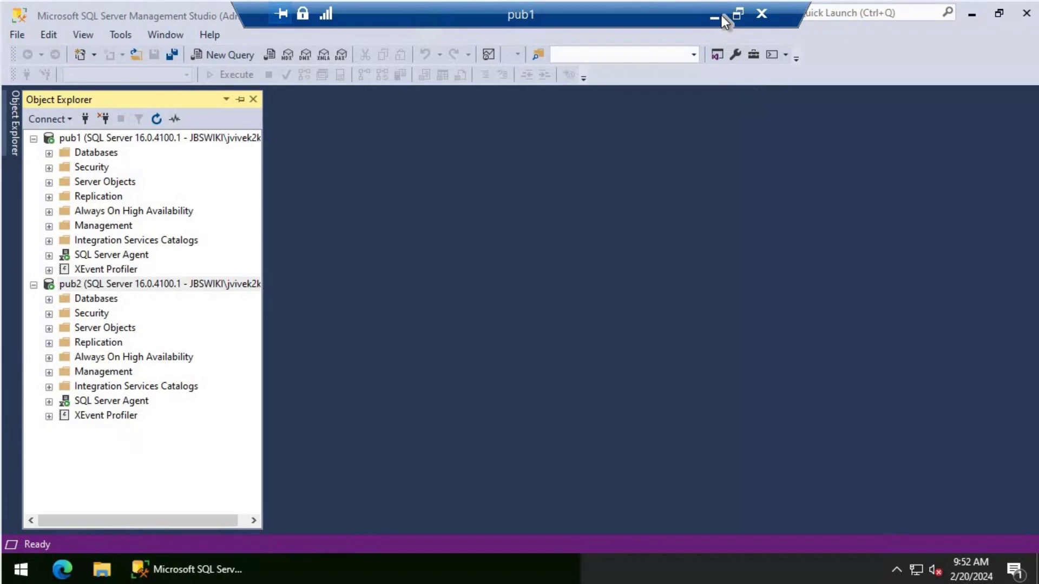
Switch to the dis1 remote session and open the node list of the DisClust.JBSWIKI.com cluster in Failover Cluster Manager.
{"action": "left_click", "coordinate": [715, 17]}
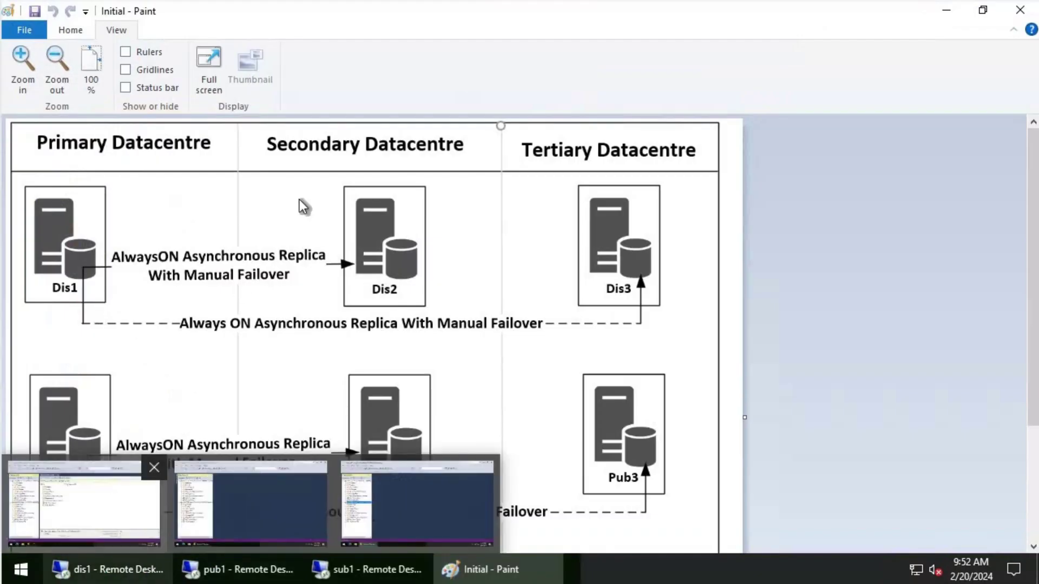
{"action": "left_click", "coordinate": [133, 573]}
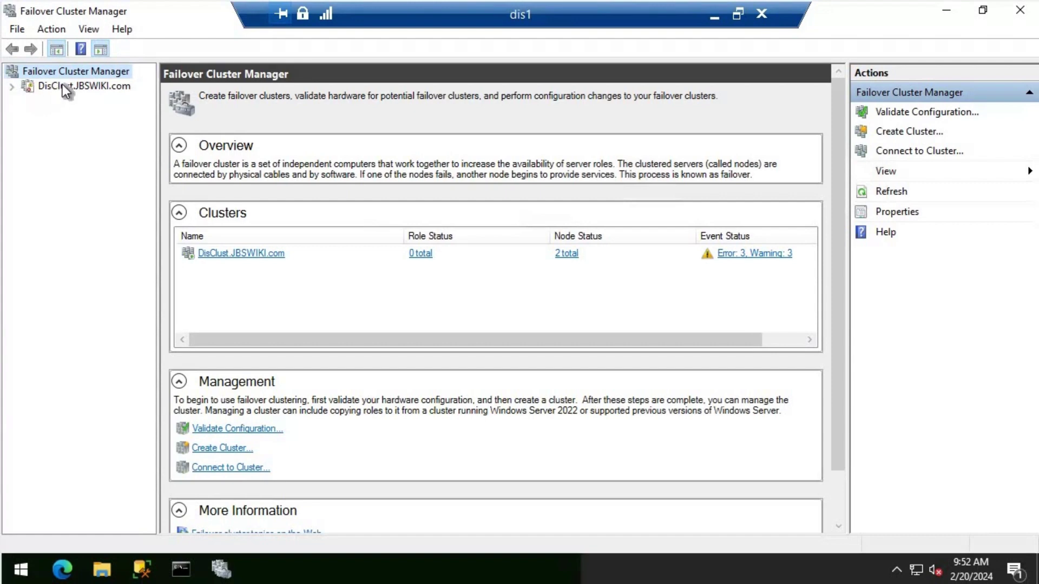
{"action": "left_click", "coordinate": [66, 84]}
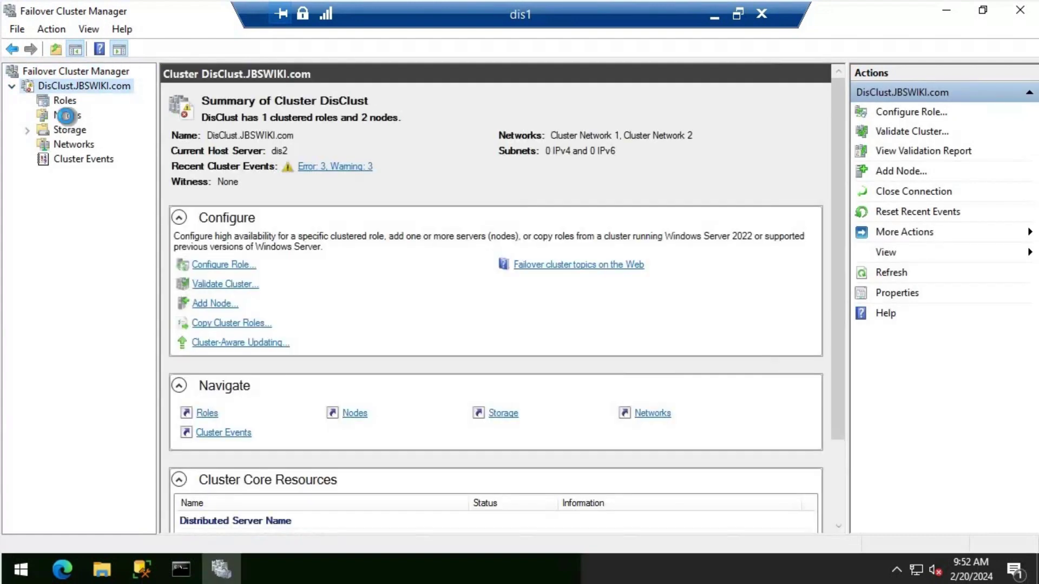
{"action": "left_click", "coordinate": [66, 116]}
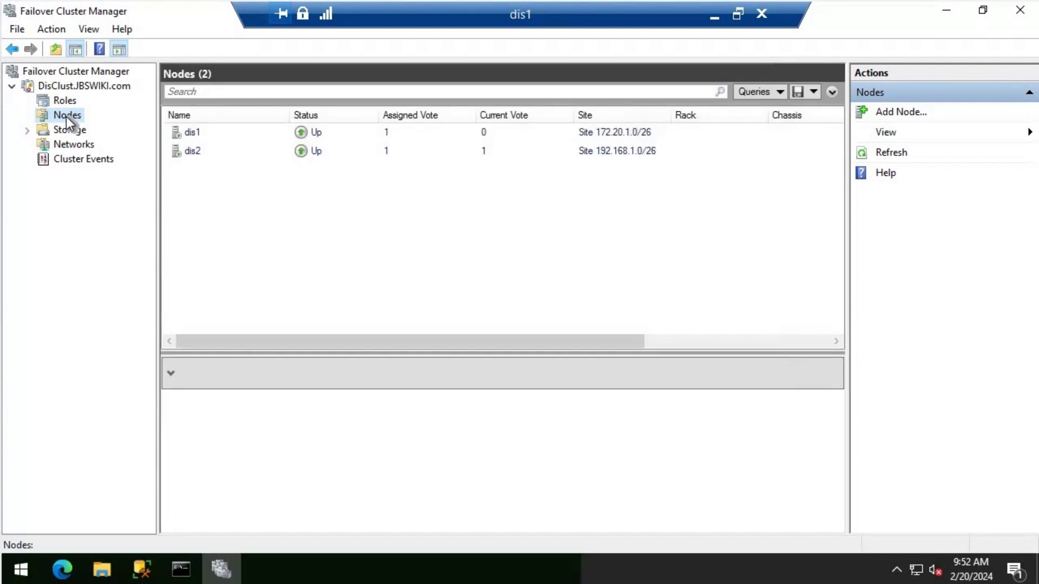
Add server dis3 as a node to the DisClust cluster, without adding eligible storage, and finish the wizard.
{"action": "right_click", "coordinate": [66, 116]}
{"action": "left_click", "coordinate": [108, 124]}
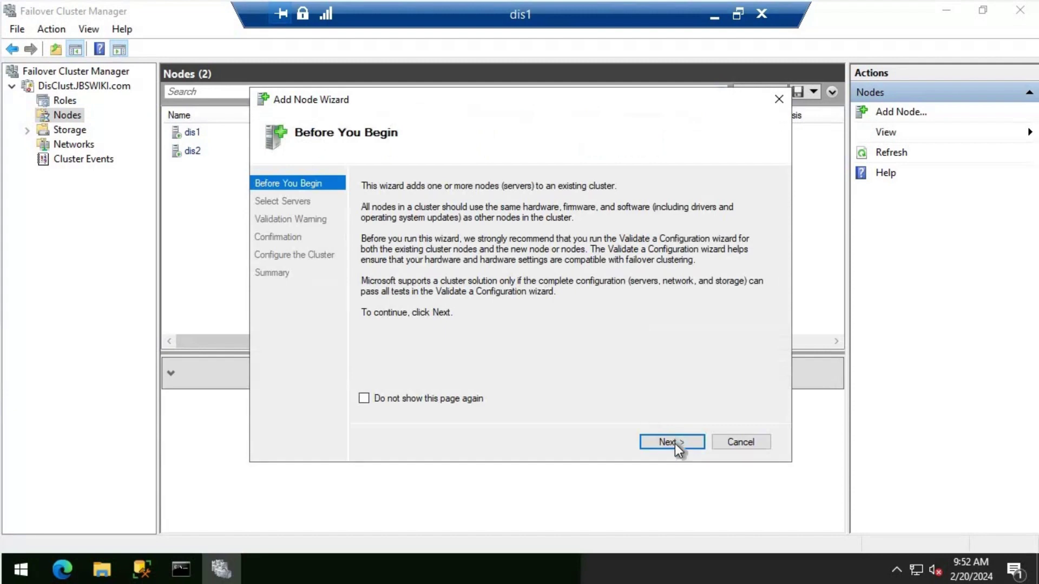
{"action": "left_click", "coordinate": [675, 444]}
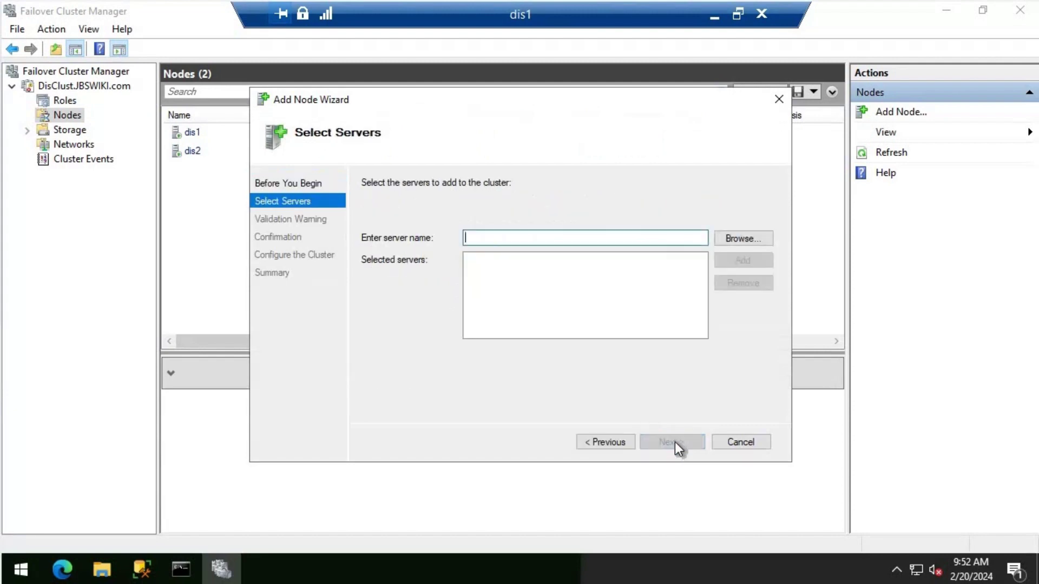
{"action": "type", "text": "dis3"}
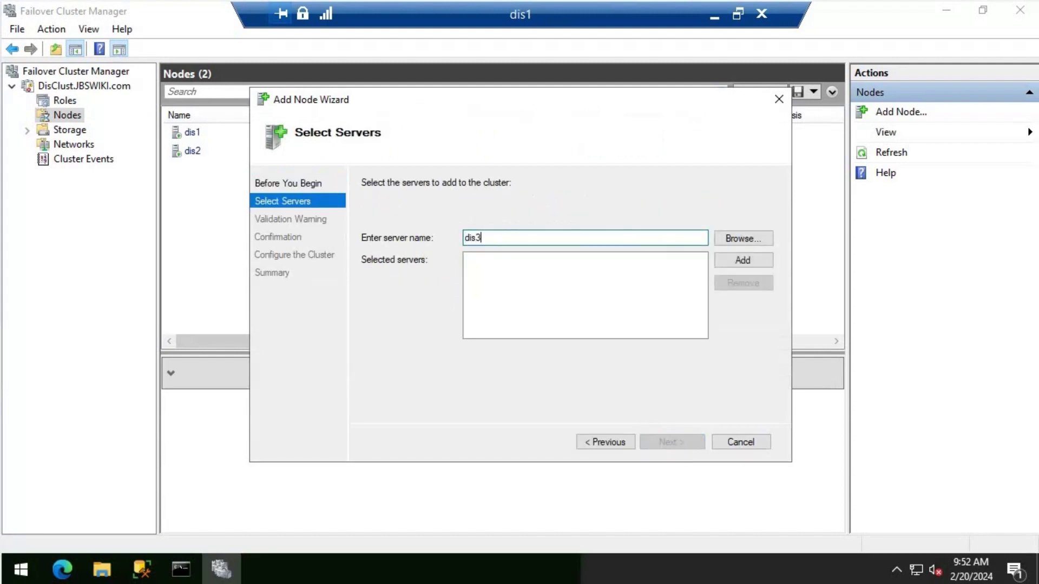
{"action": "left_click", "coordinate": [757, 264]}
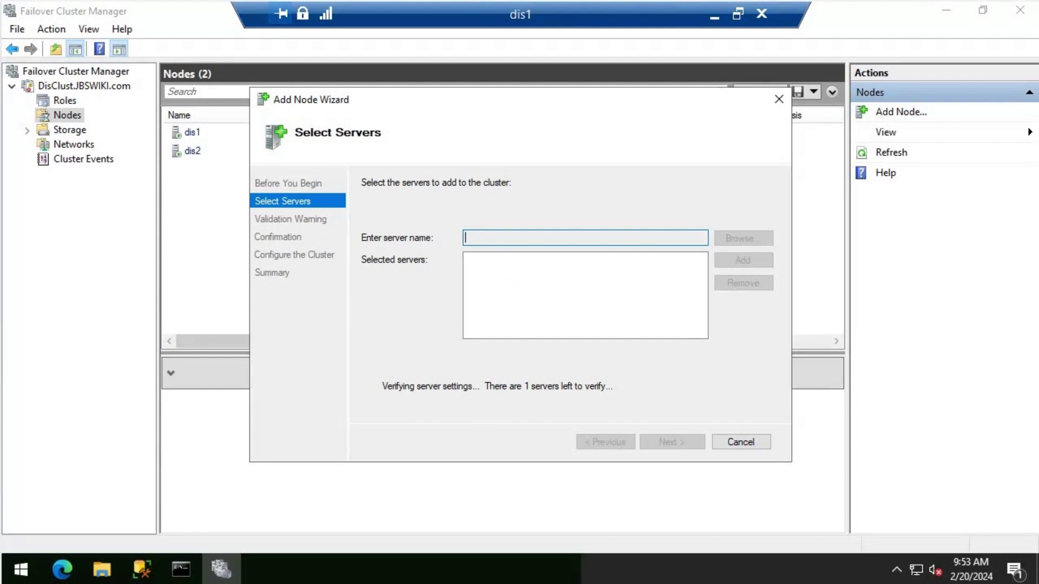
{"action": "left_click", "coordinate": [674, 439]}
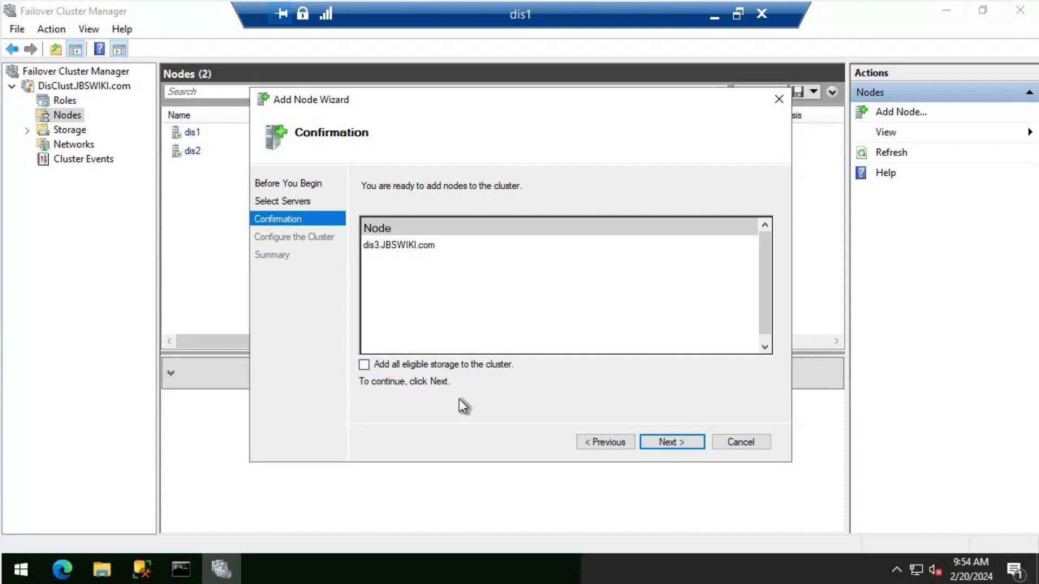
{"action": "left_click", "coordinate": [662, 442]}
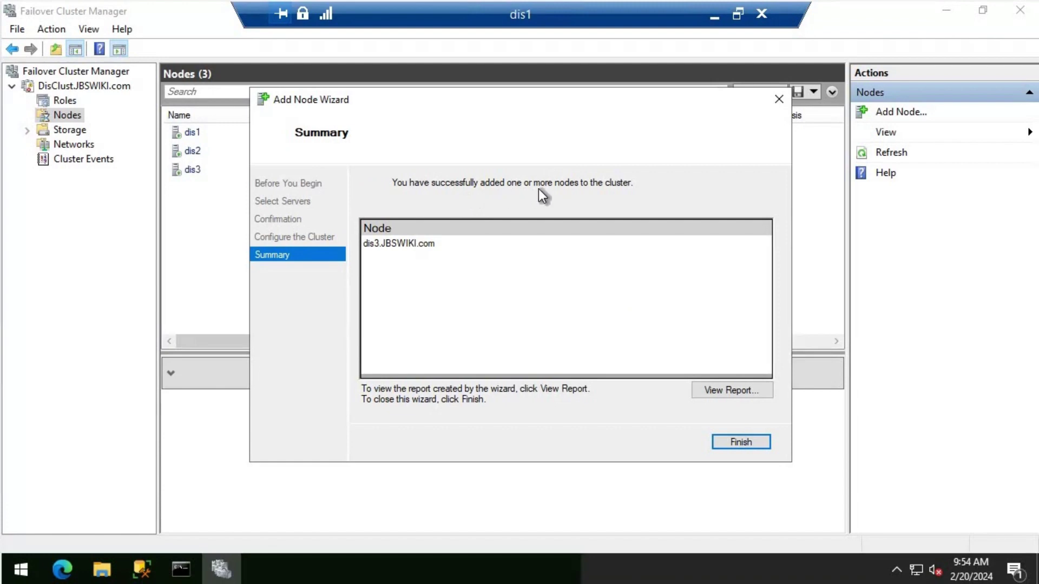
{"action": "left_click", "coordinate": [746, 443]}
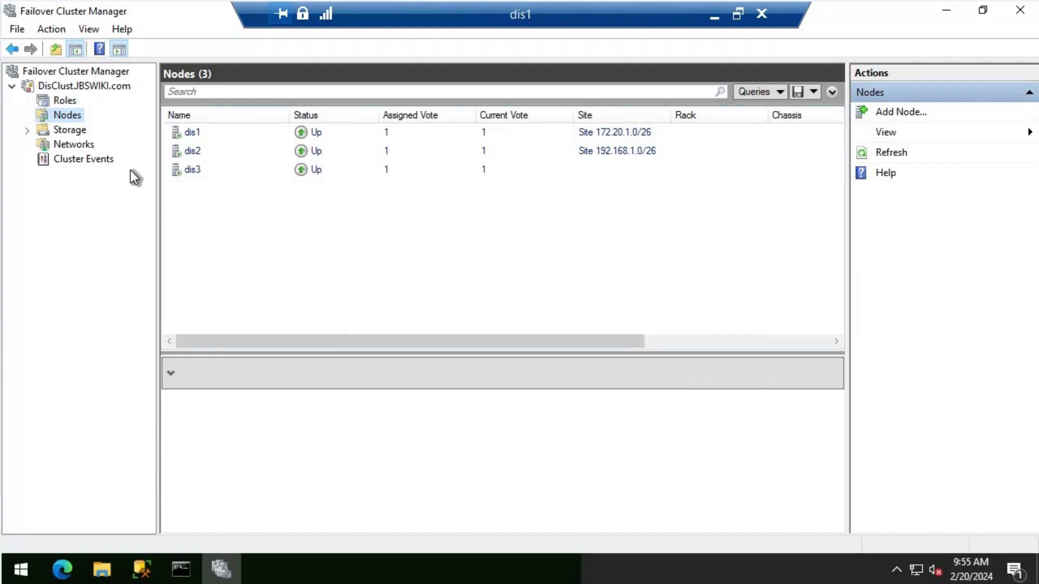
Switch to the pub1 remote session and open the node list of the PubClust.JBSWIKI.com cluster.
{"action": "left_click", "coordinate": [712, 15]}
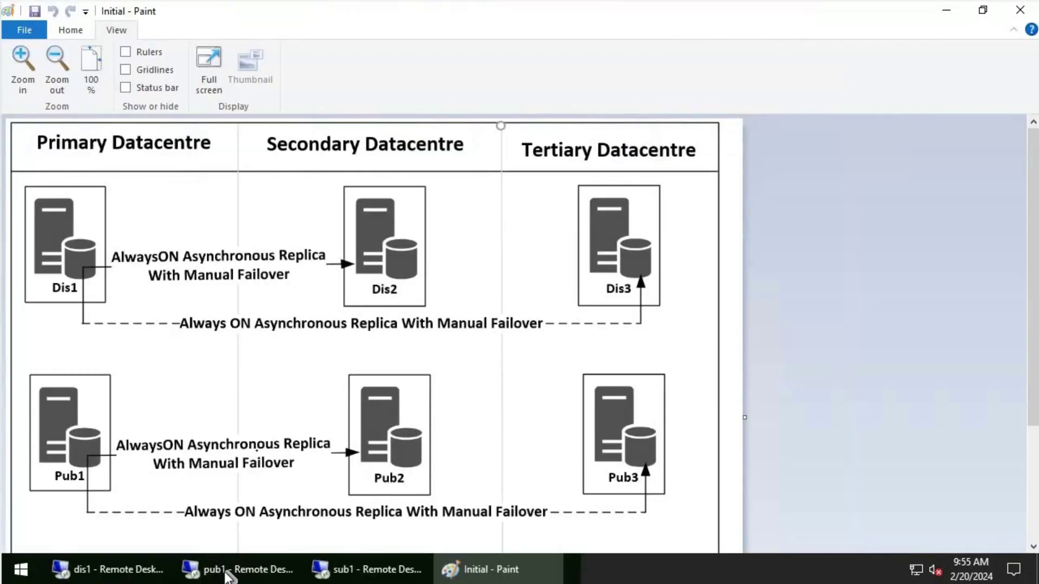
{"action": "left_click", "coordinate": [227, 570]}
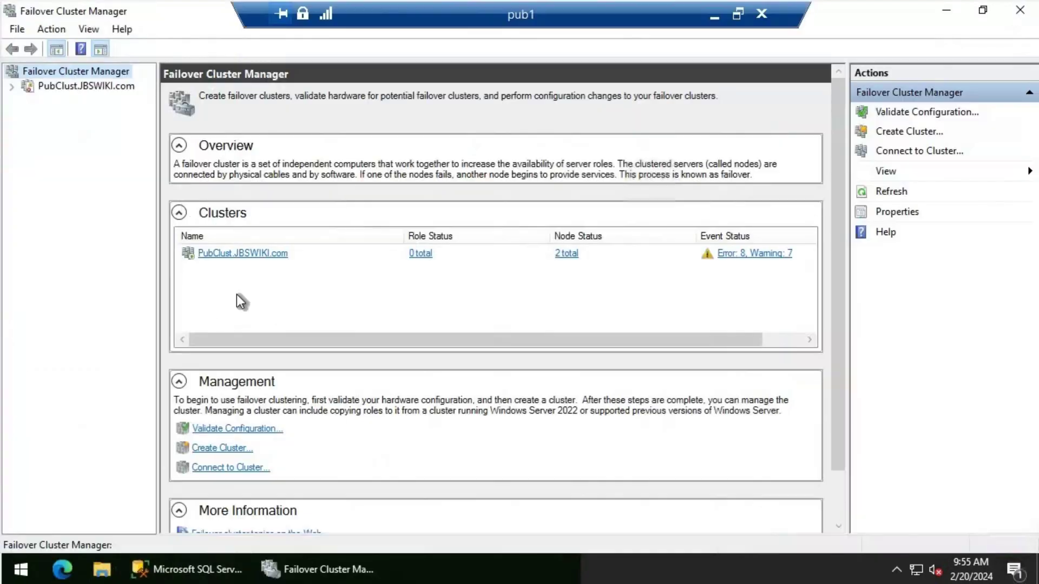
{"action": "left_click", "coordinate": [13, 89]}
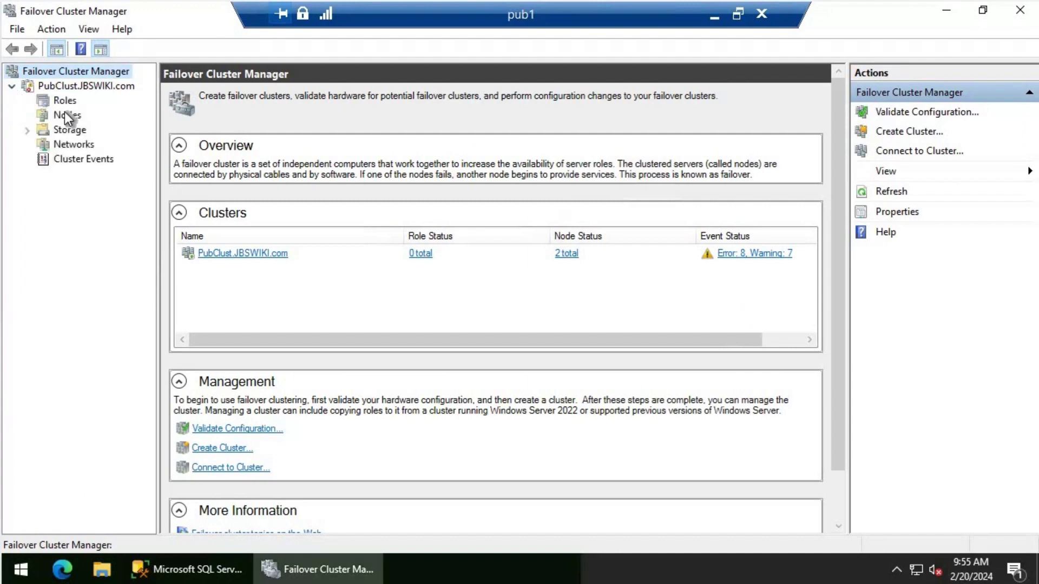
{"action": "left_click", "coordinate": [65, 113]}
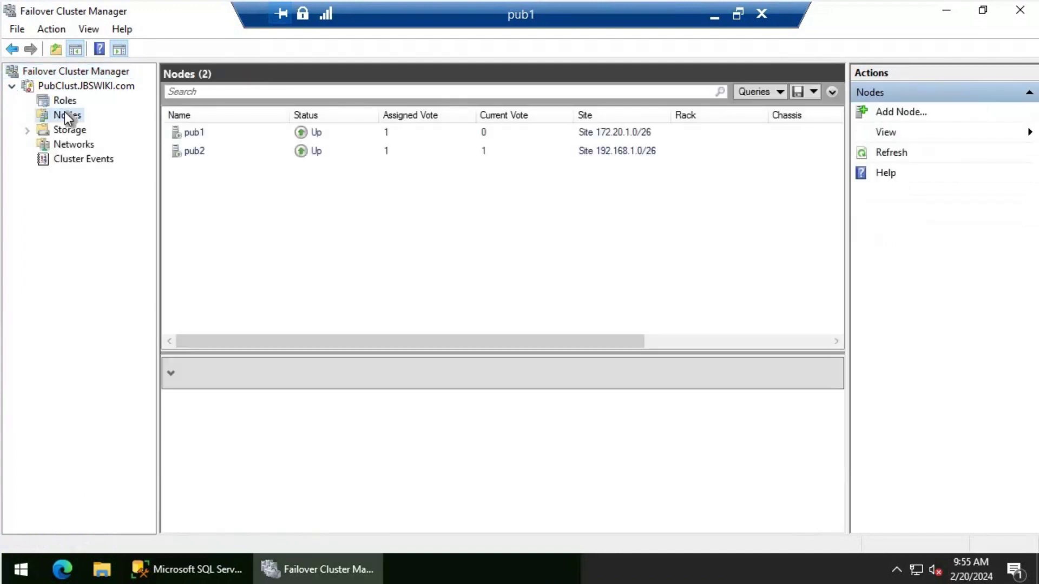
Add server pub3 as a node to the PubClust cluster, without adding eligible storage, and finish the wizard.
{"action": "right_click", "coordinate": [67, 113]}
{"action": "left_click", "coordinate": [95, 117]}
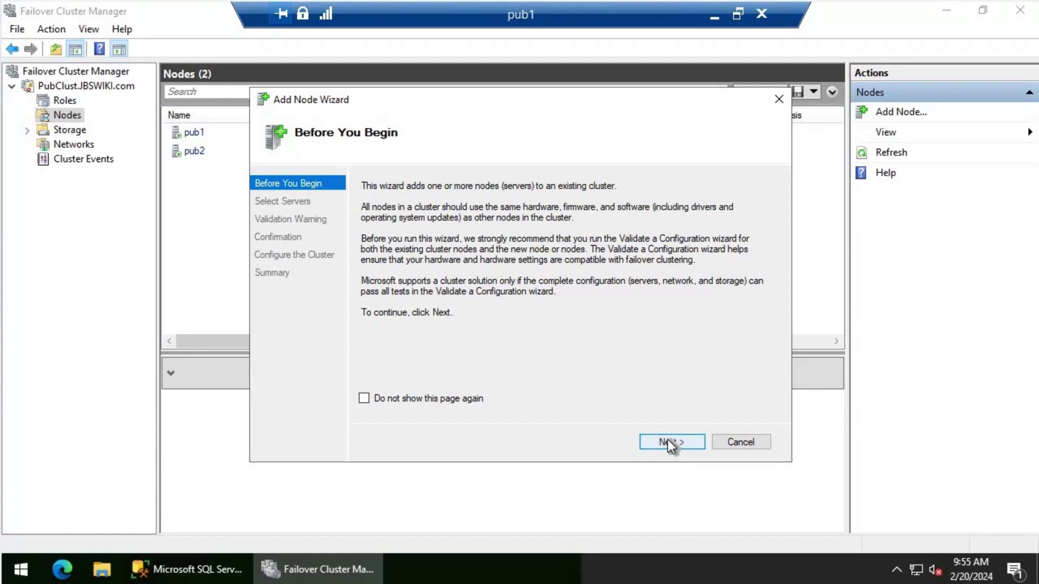
{"action": "left_click", "coordinate": [668, 442]}
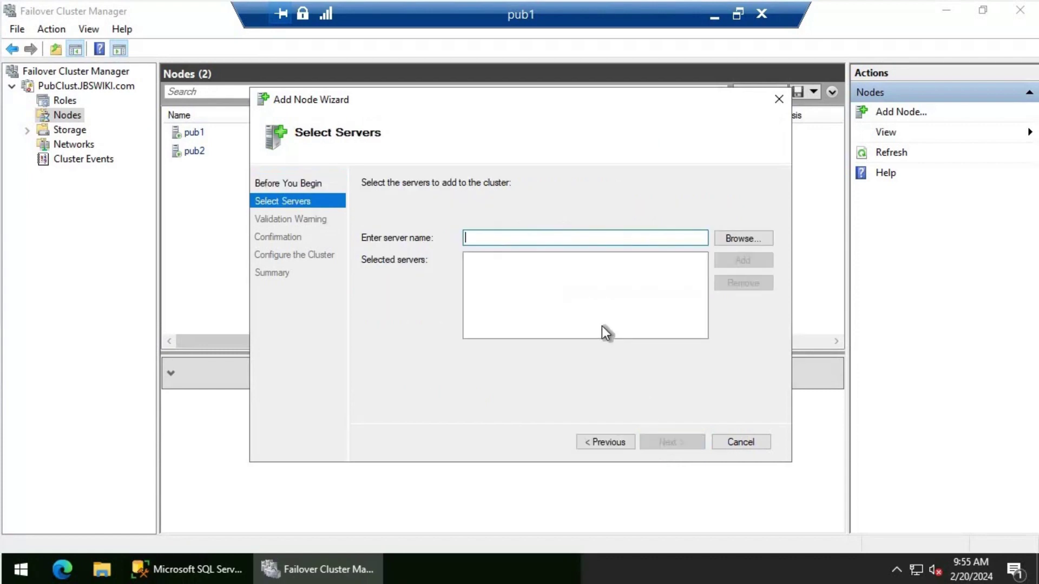
{"action": "type", "text": "pub3"}
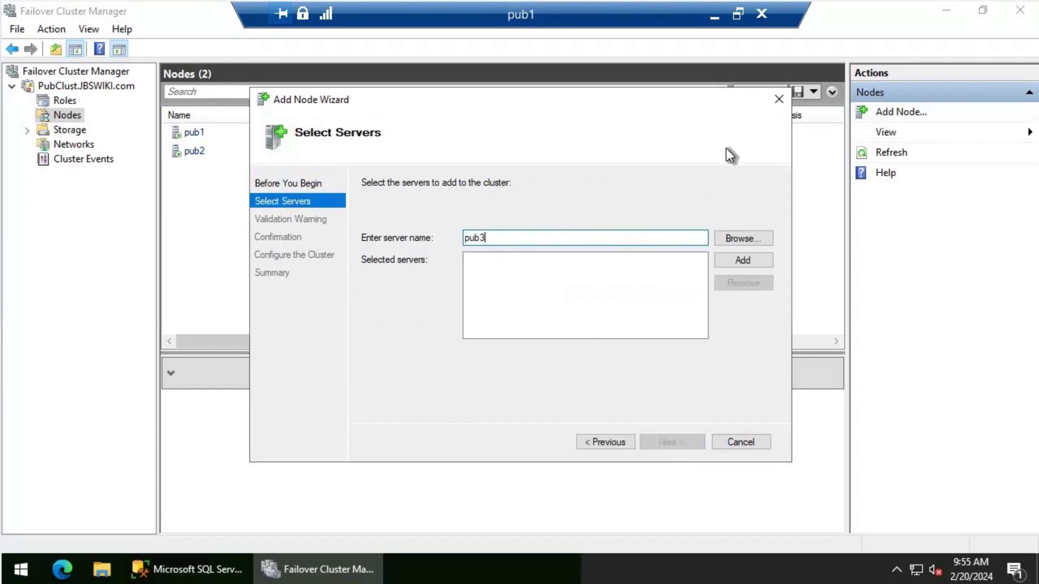
{"action": "left_click", "coordinate": [748, 263]}
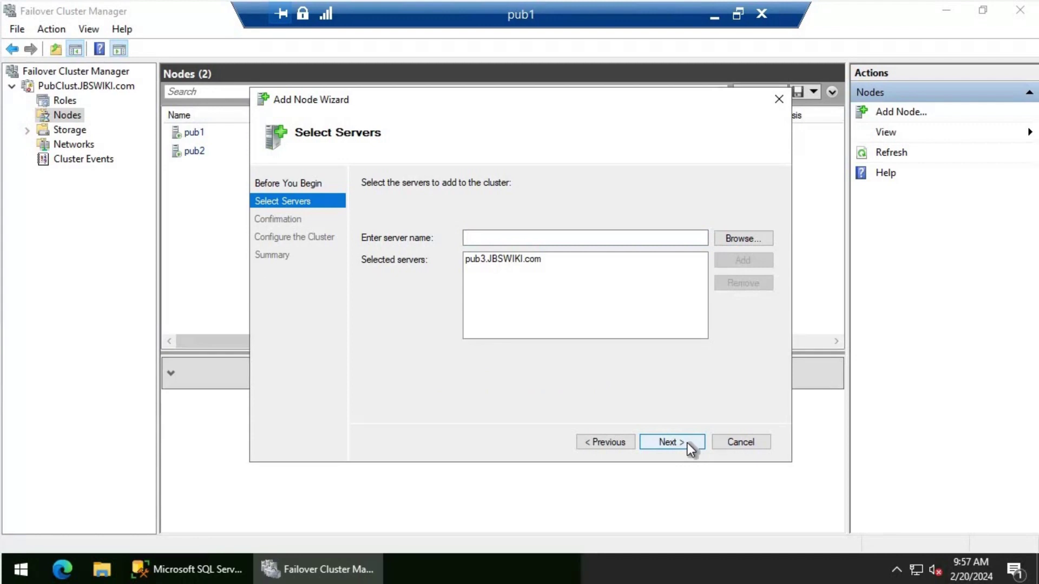
{"action": "left_click", "coordinate": [687, 443]}
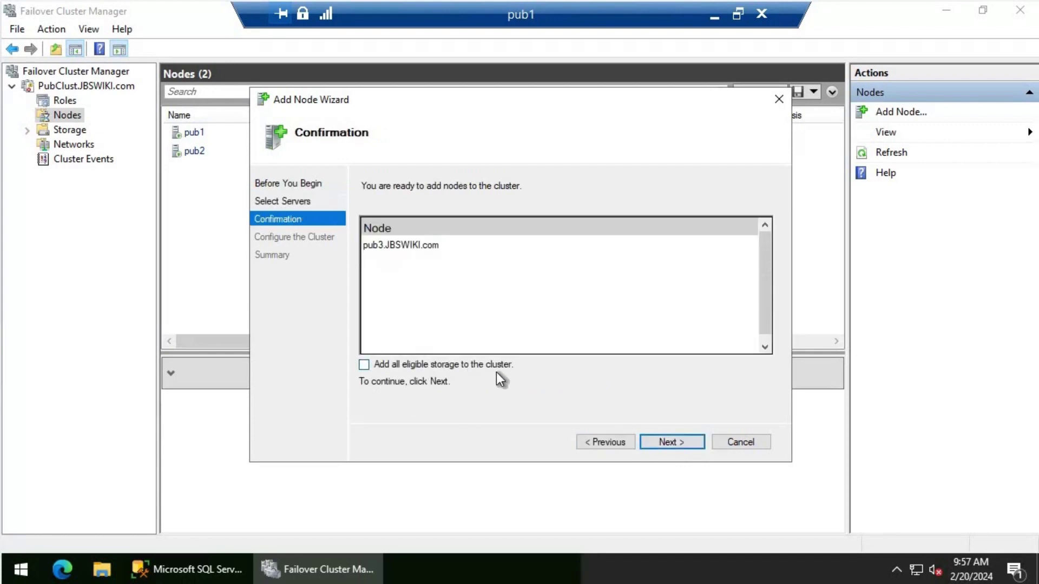
{"action": "left_click", "coordinate": [683, 442]}
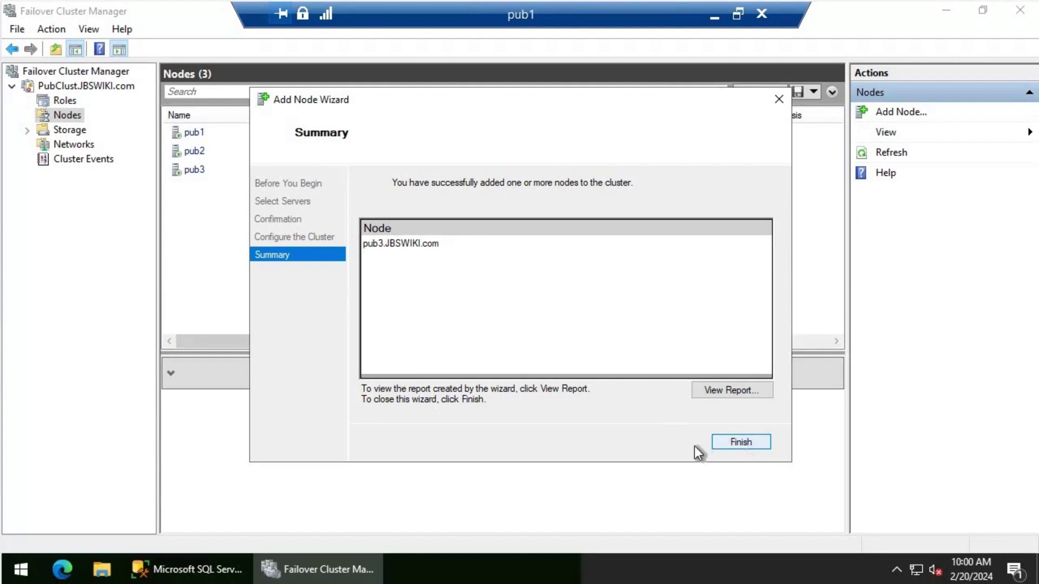
{"action": "left_click", "coordinate": [721, 443]}
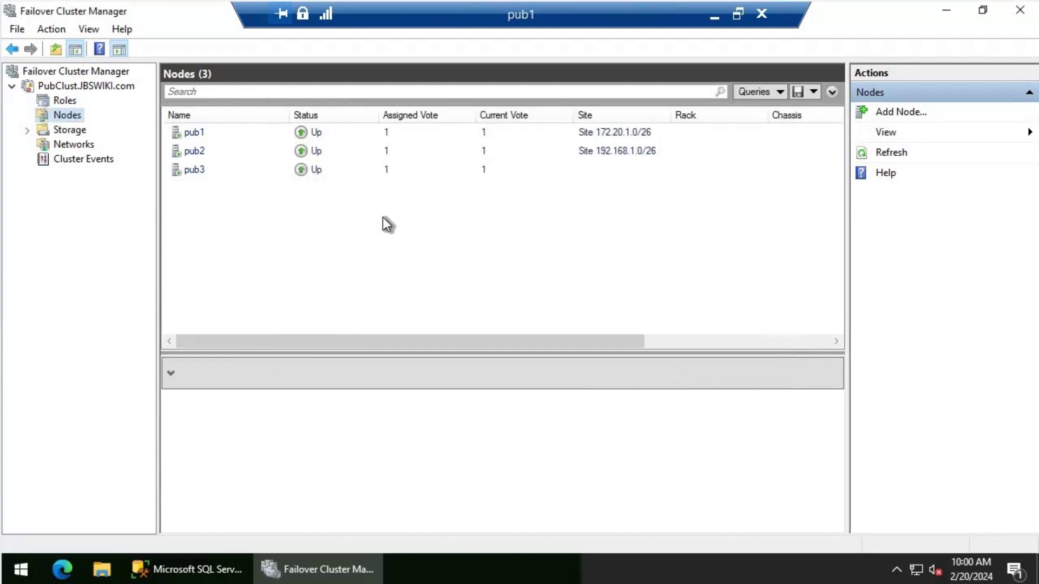
Check the roles and nodes of PubClust and the node list of DisClust on dis1, and return to the pub1 session.
{"action": "left_click", "coordinate": [69, 100]}
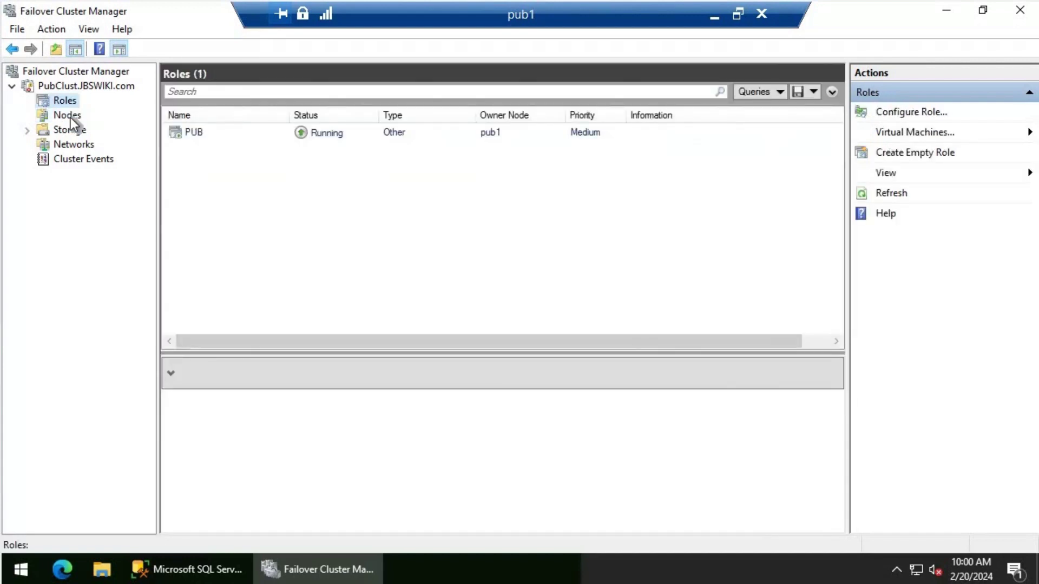
{"action": "left_click", "coordinate": [69, 117]}
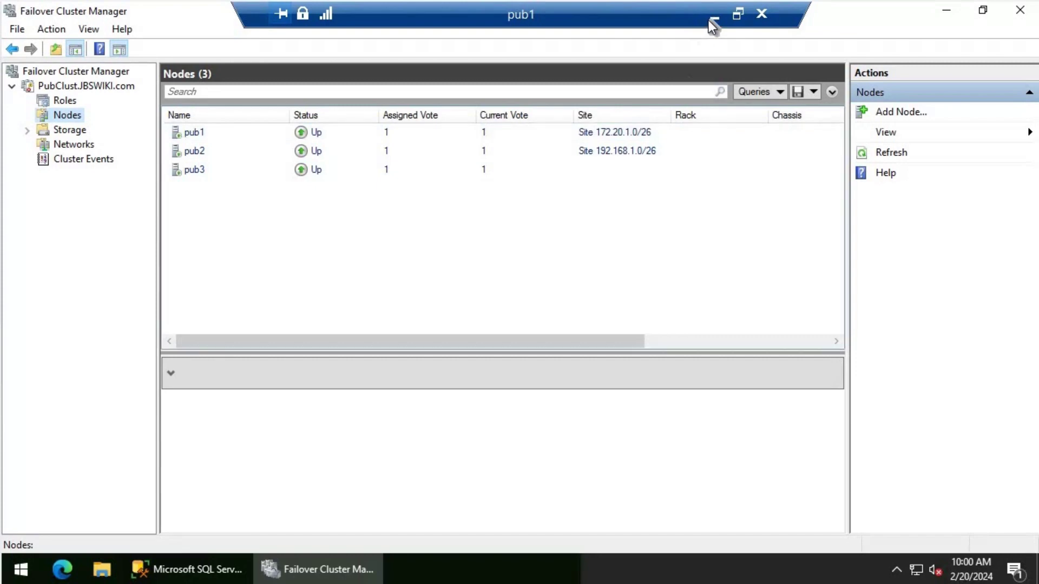
{"action": "left_click", "coordinate": [715, 18]}
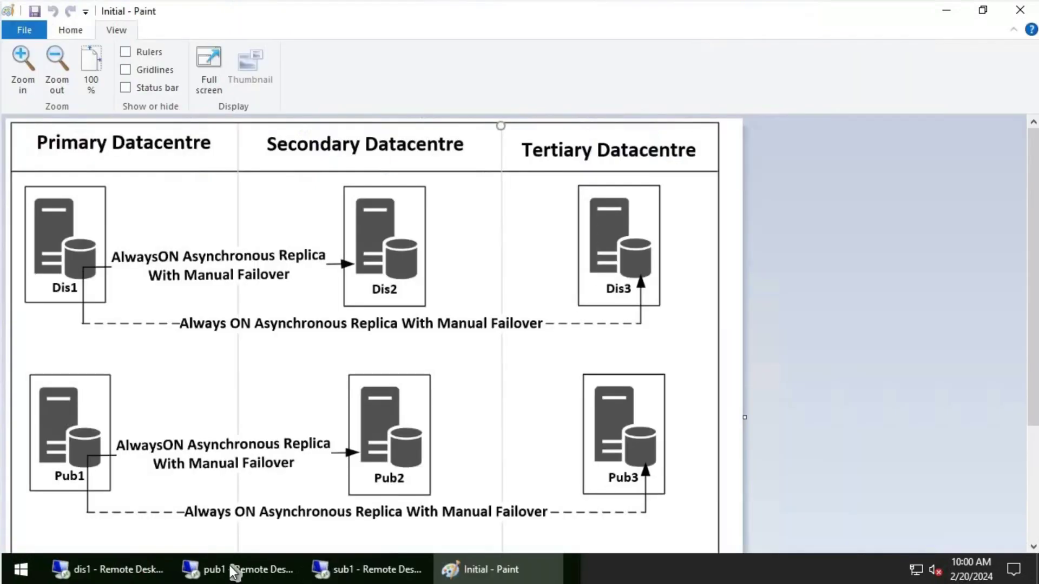
{"action": "left_click", "coordinate": [143, 571]}
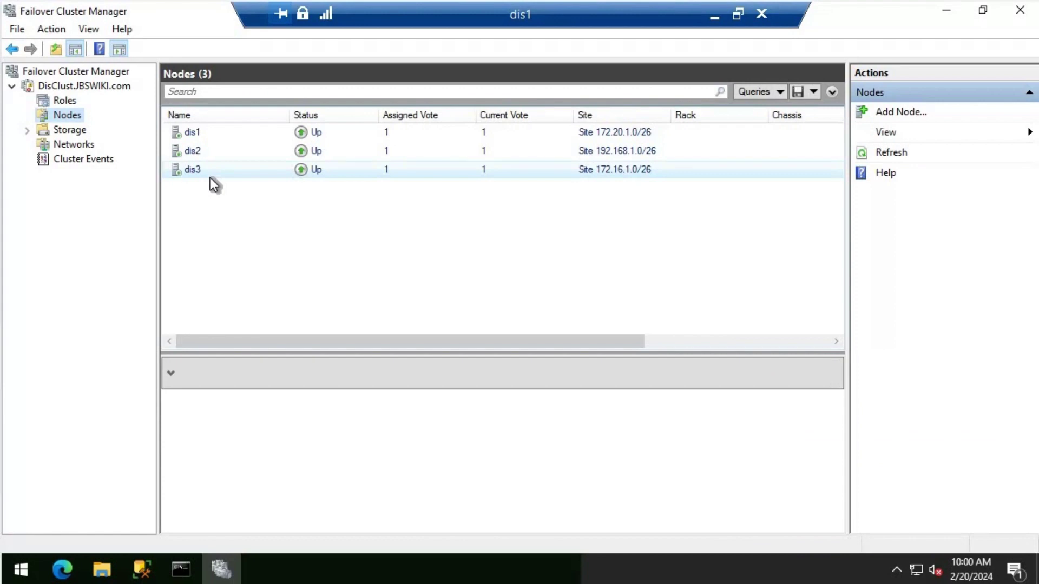
{"action": "left_click", "coordinate": [715, 15]}
{"action": "left_click", "coordinate": [241, 561]}
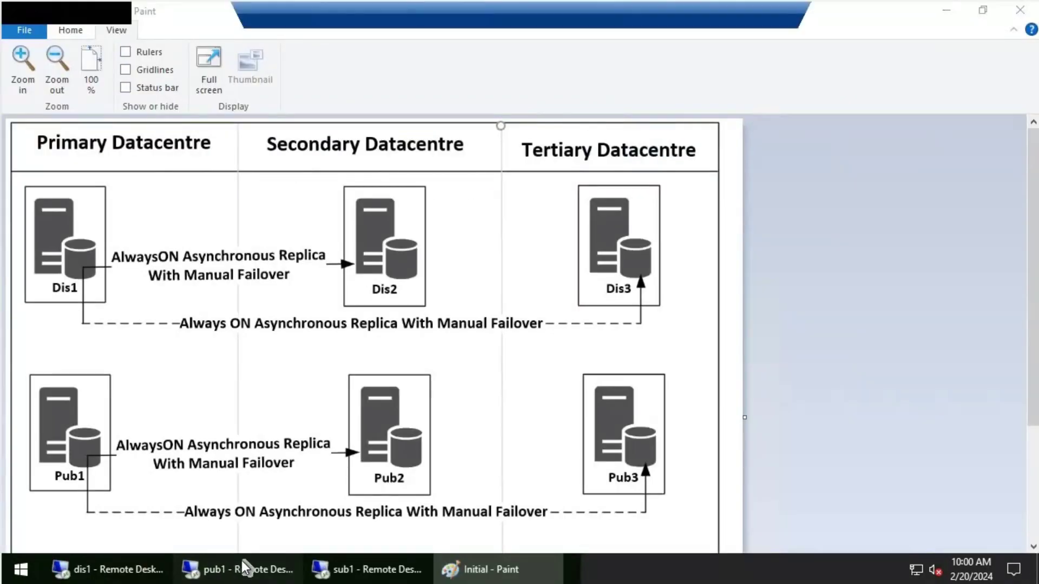